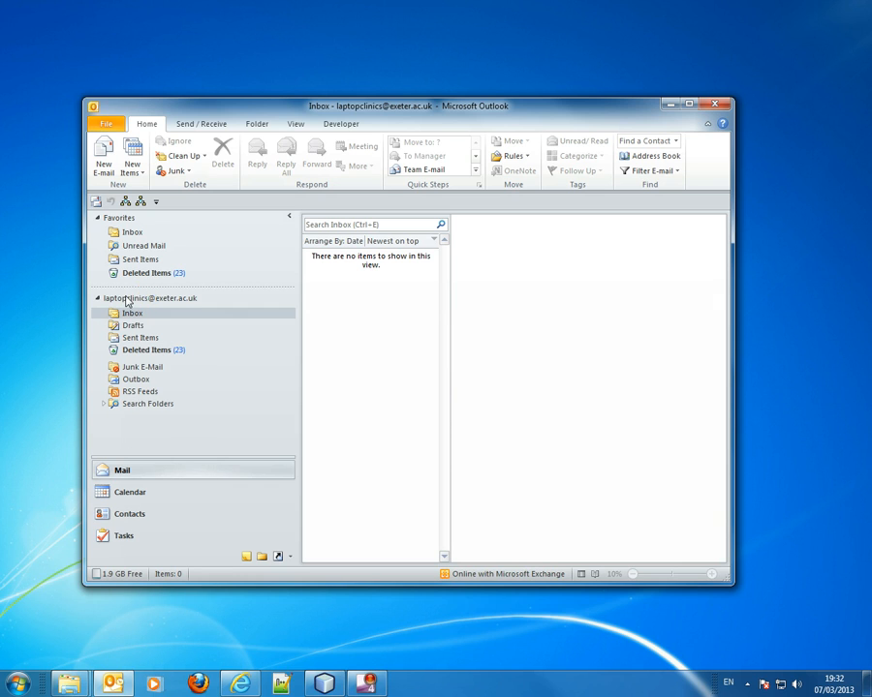
# Open the folder permissions of the whole mailbox and add the colleague, found by surname in the Global Address List, as a user
pyautogui.rightClick(153, 299)
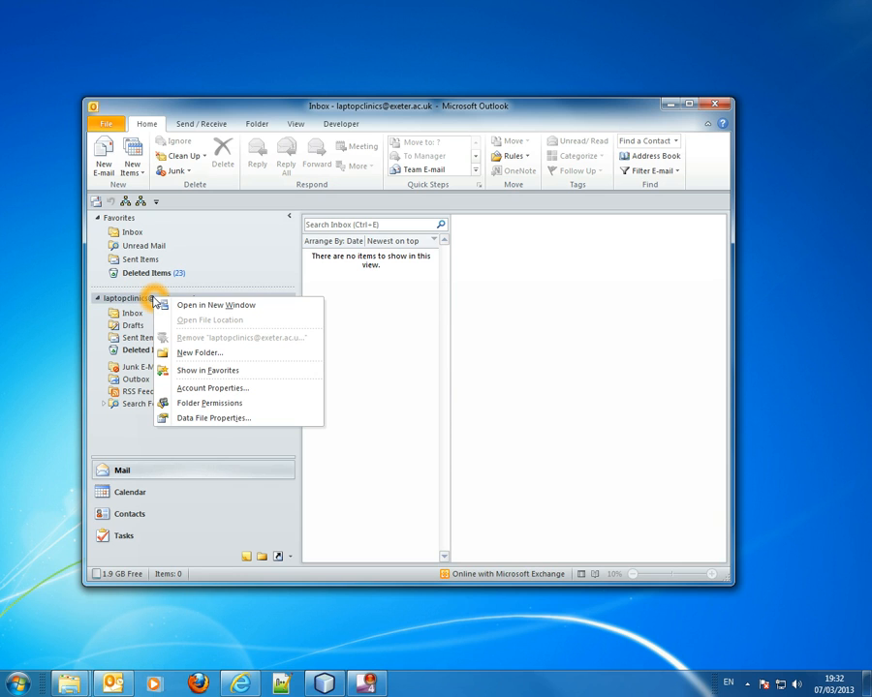
pyautogui.click(235, 405)
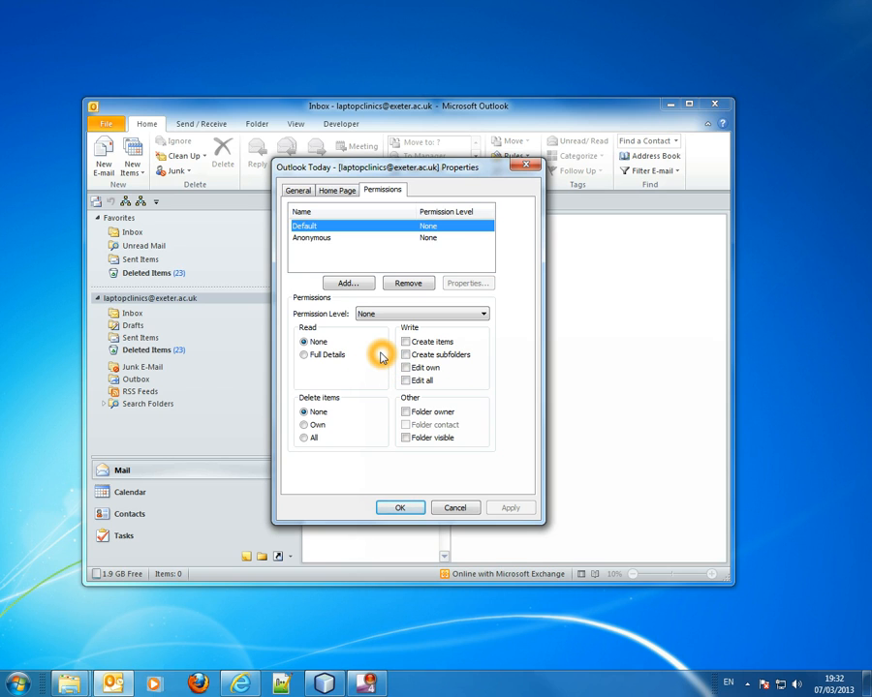
pyautogui.click(350, 284)
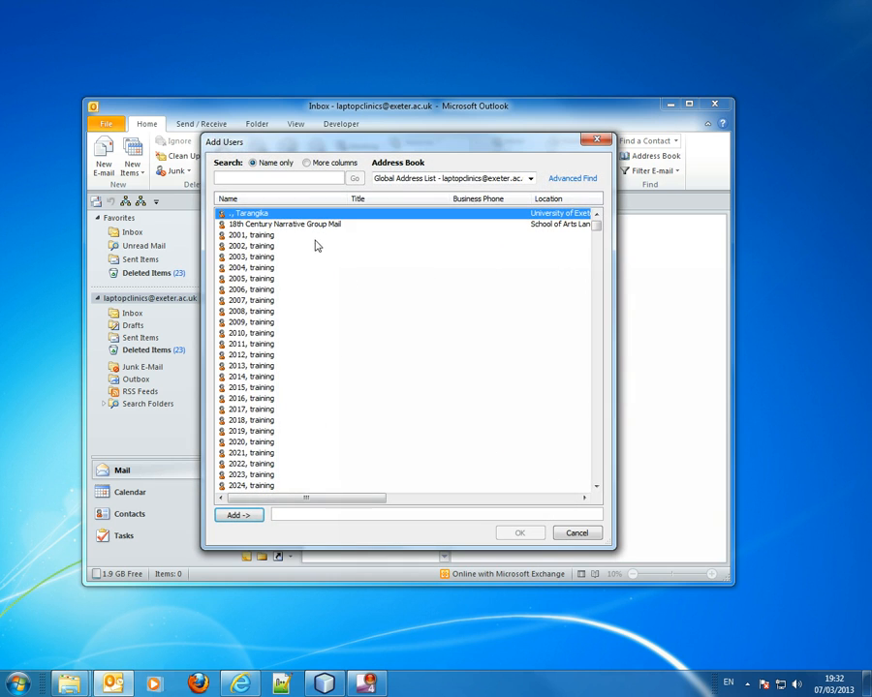
pyautogui.write('goss')
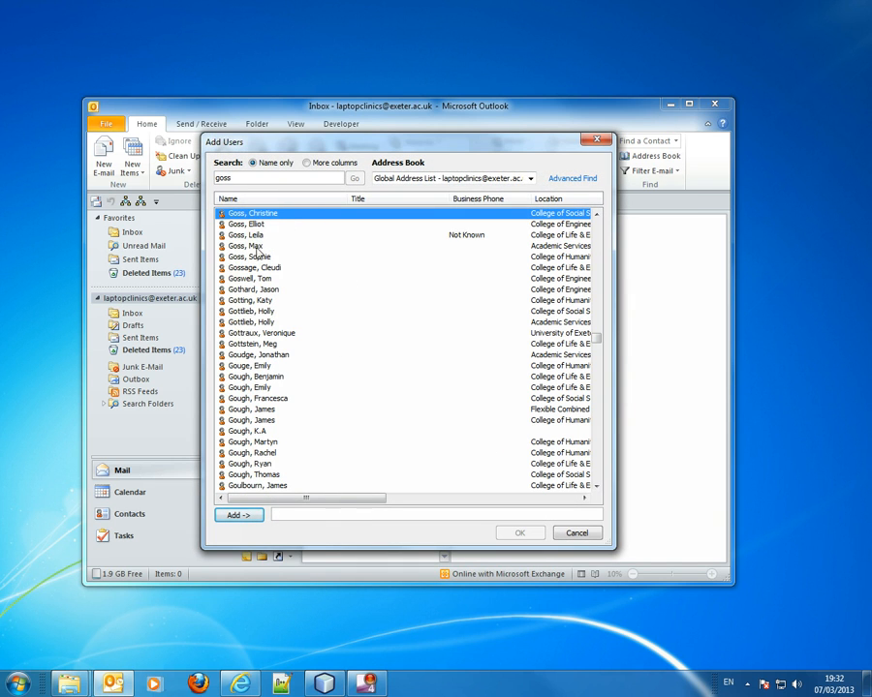
pyautogui.click(248, 247)
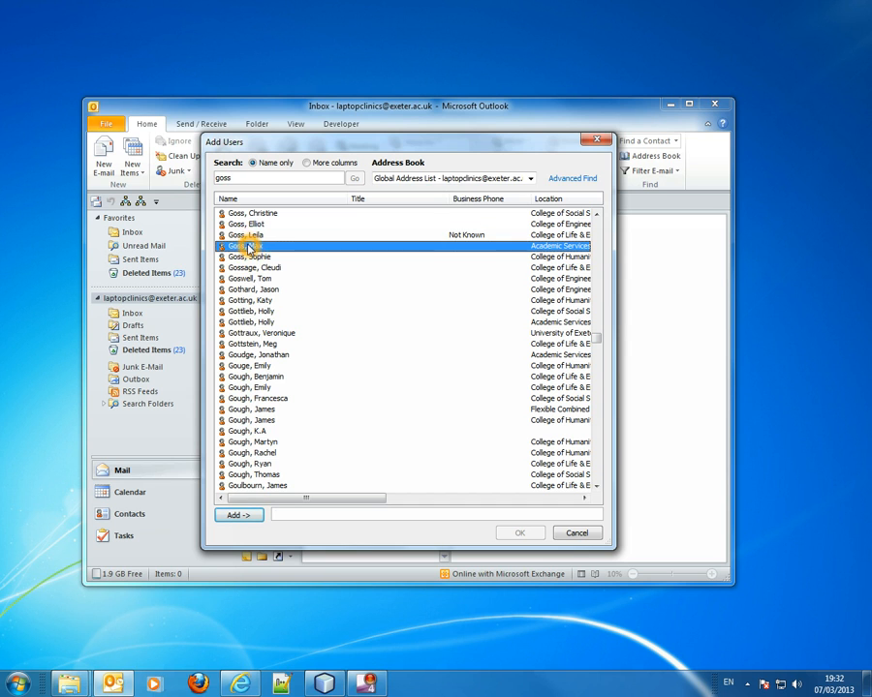
pyautogui.doubleClick(248, 247)
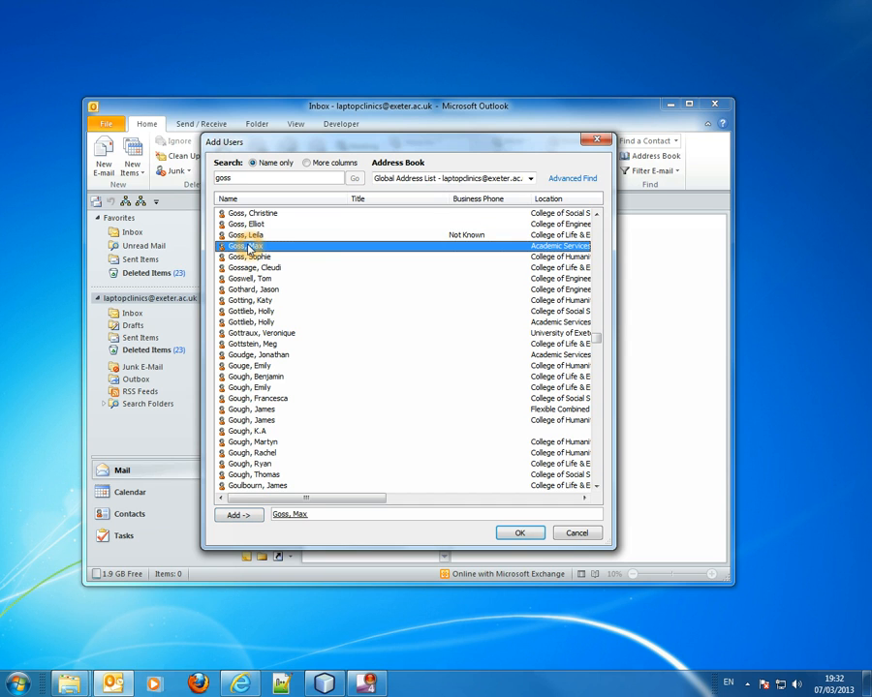
pyautogui.click(513, 536)
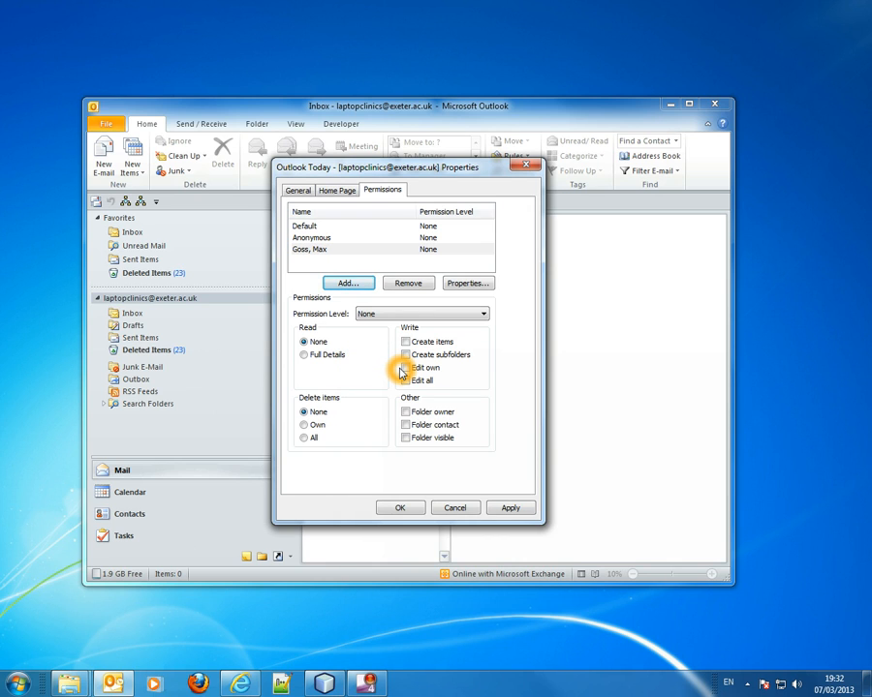
# Set the added colleague's permission level on the mailbox to Reviewer, then apply and close the properties
pyautogui.click(482, 318)
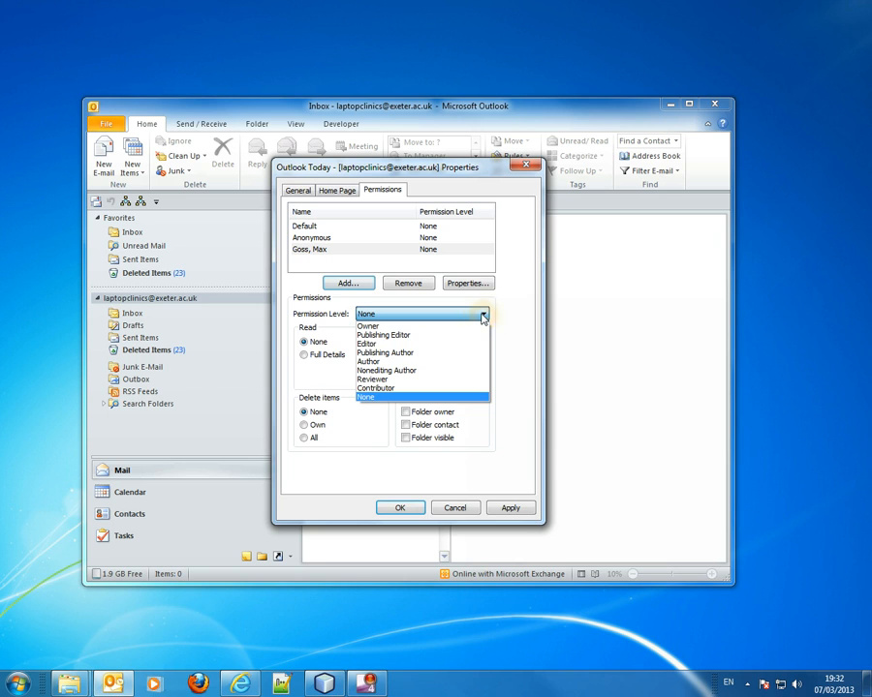
pyautogui.click(401, 380)
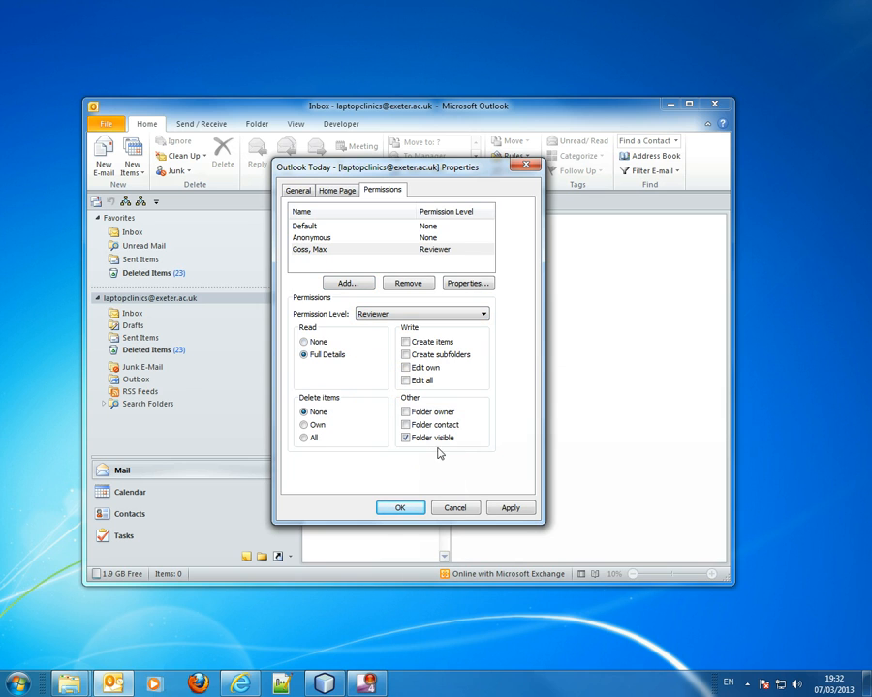
pyautogui.click(341, 410)
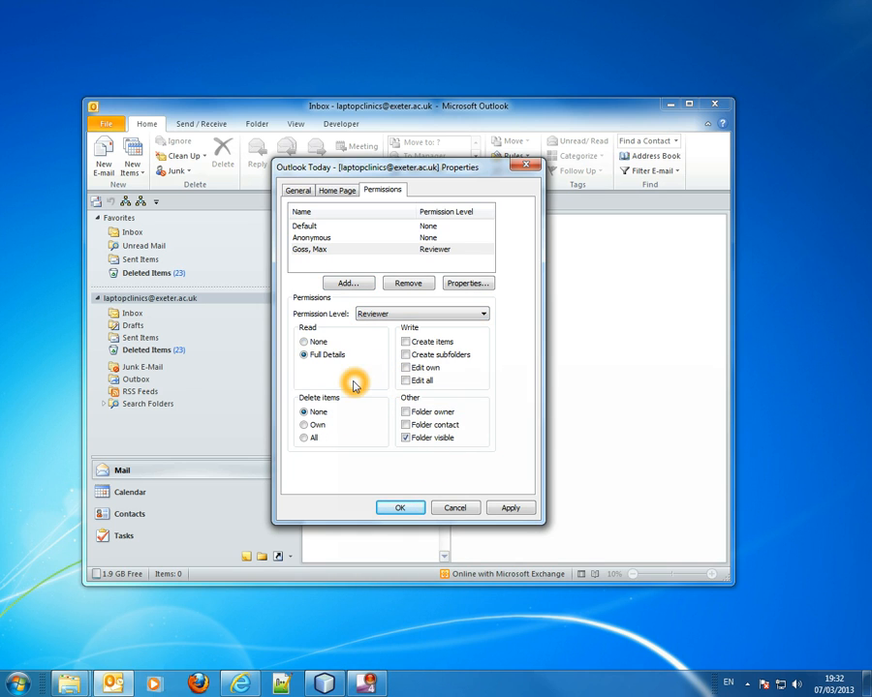
pyautogui.click(506, 508)
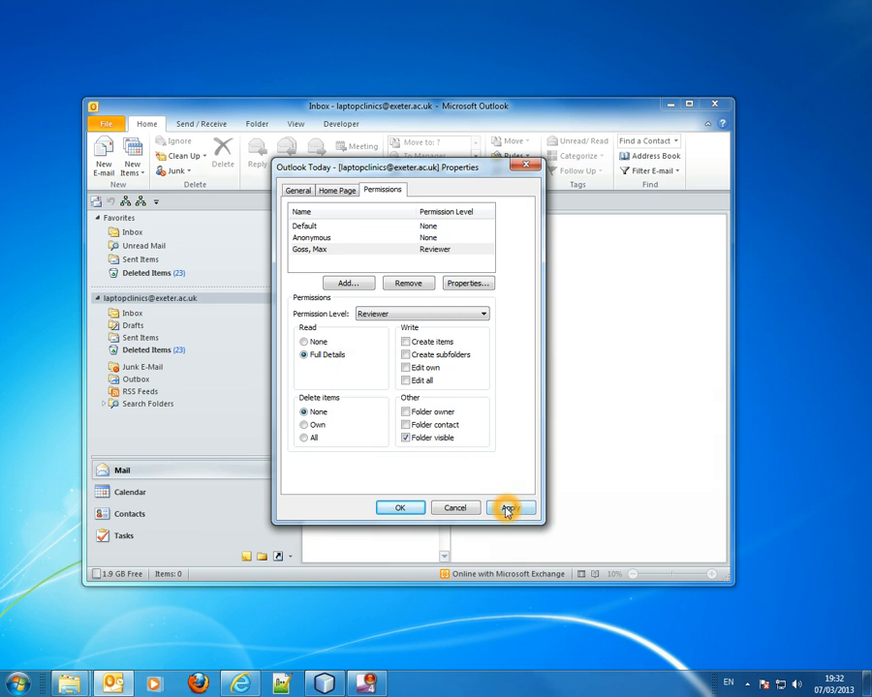
pyautogui.click(404, 510)
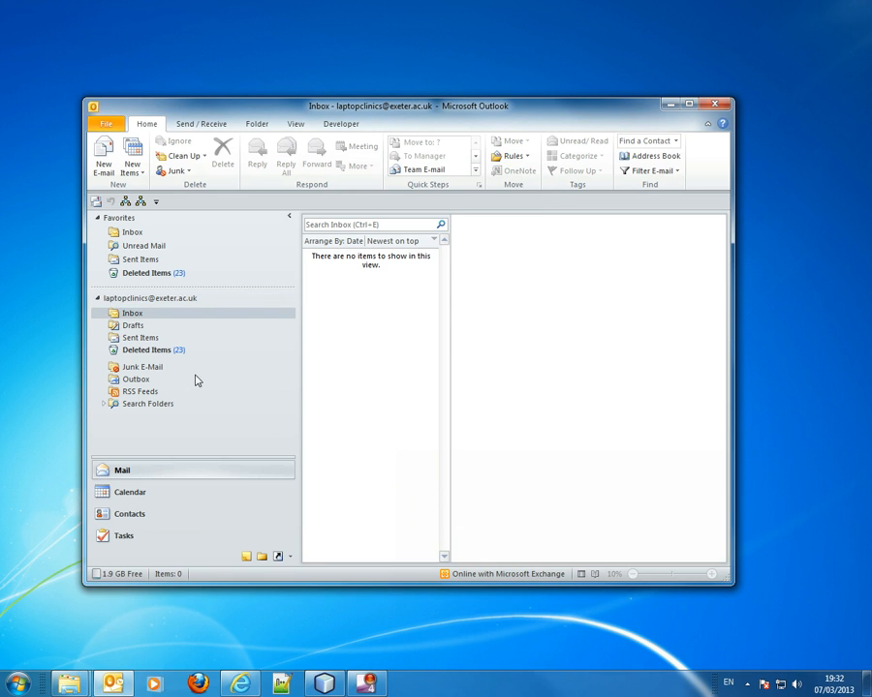
# Open the Inbox folder's permissions and add the same colleague from the Global Address List
pyautogui.click(130, 317)
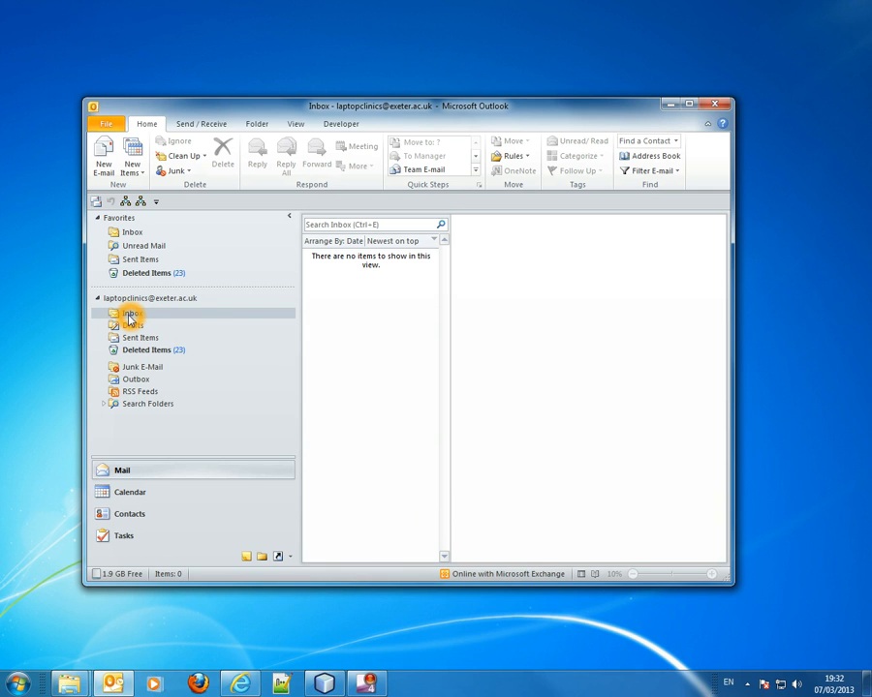
pyautogui.rightClick(130, 316)
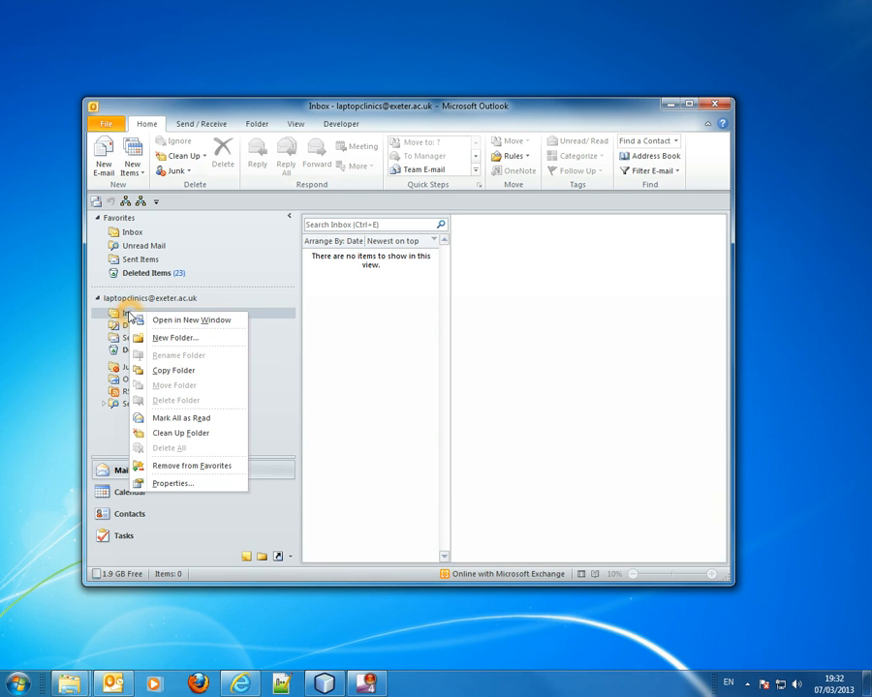
pyautogui.click(167, 484)
pyautogui.click(432, 192)
pyautogui.click(432, 192)
pyautogui.click(345, 282)
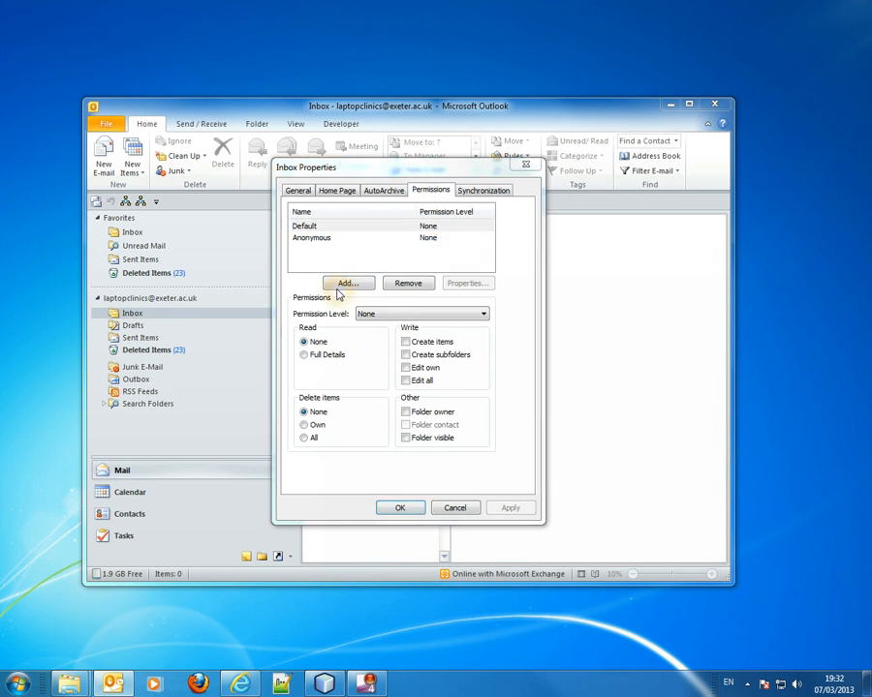
pyautogui.click(268, 192)
pyautogui.write('goss')
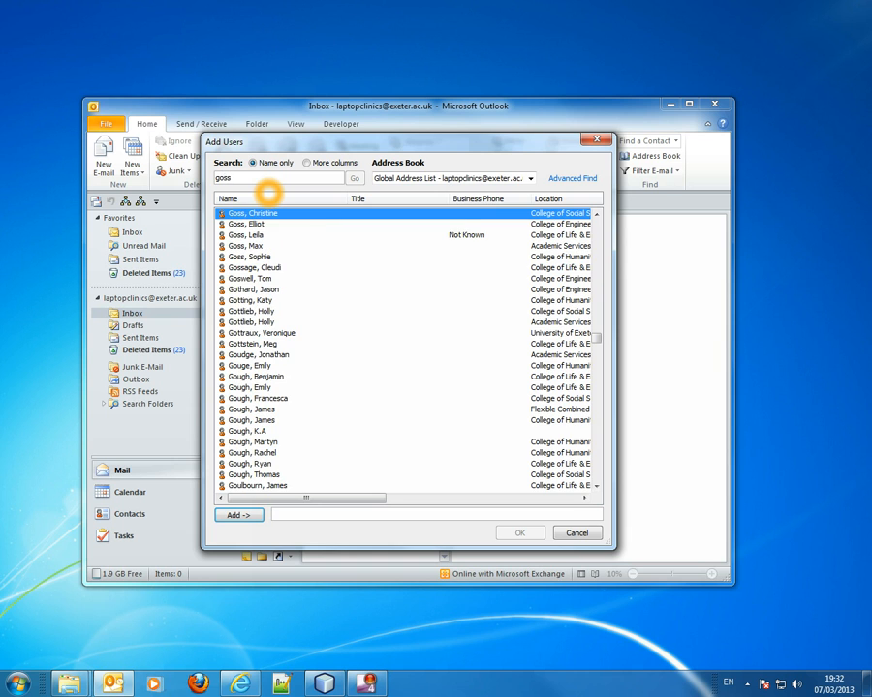
pyautogui.doubleClick(257, 248)
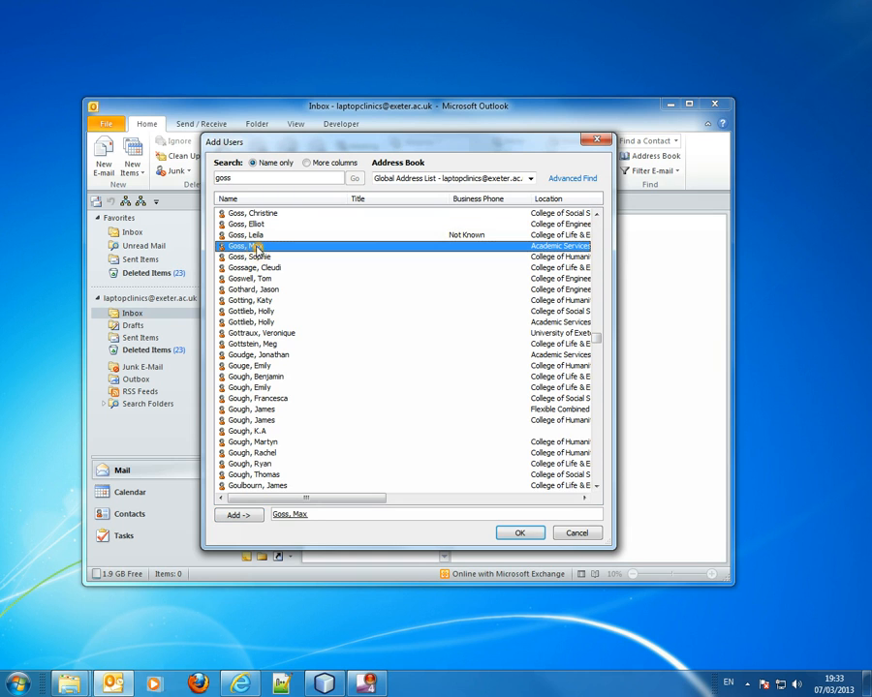
pyautogui.click(529, 535)
# Give the colleague the Reviewer permission level on the Inbox, then apply and close its properties
pyautogui.click(323, 252)
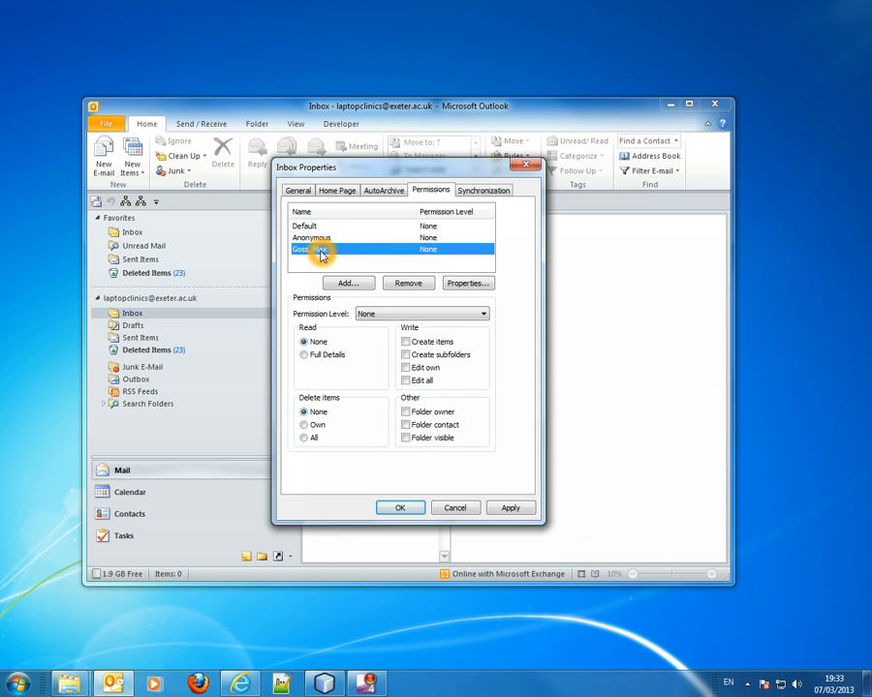
pyautogui.click(313, 326)
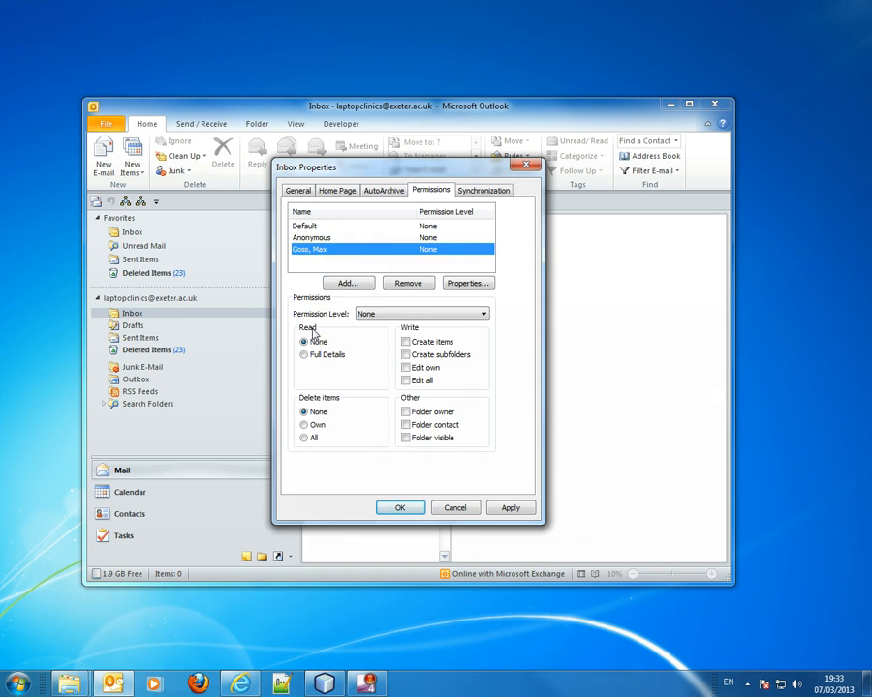
pyautogui.click(483, 315)
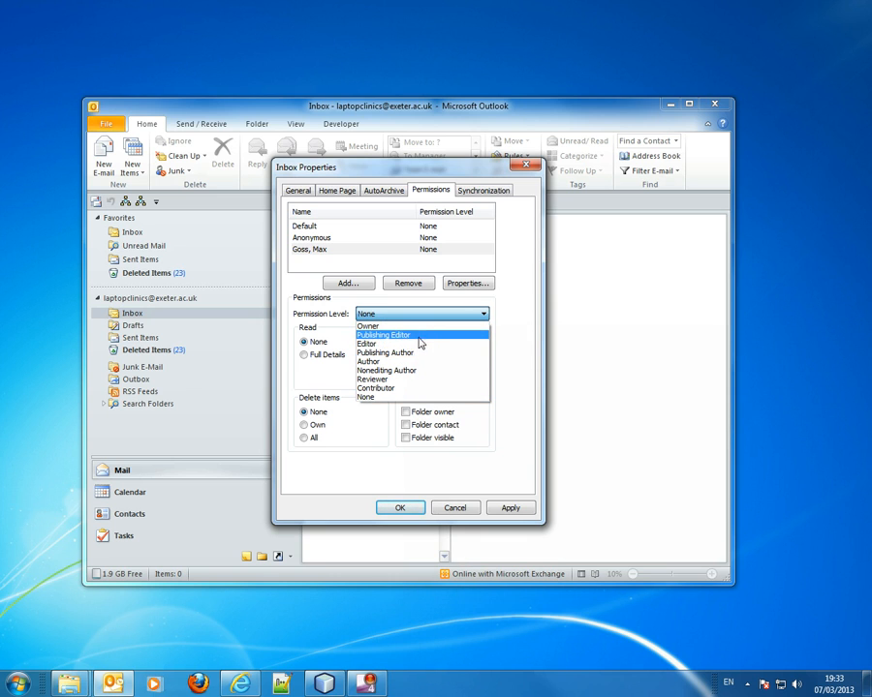
pyautogui.click(412, 383)
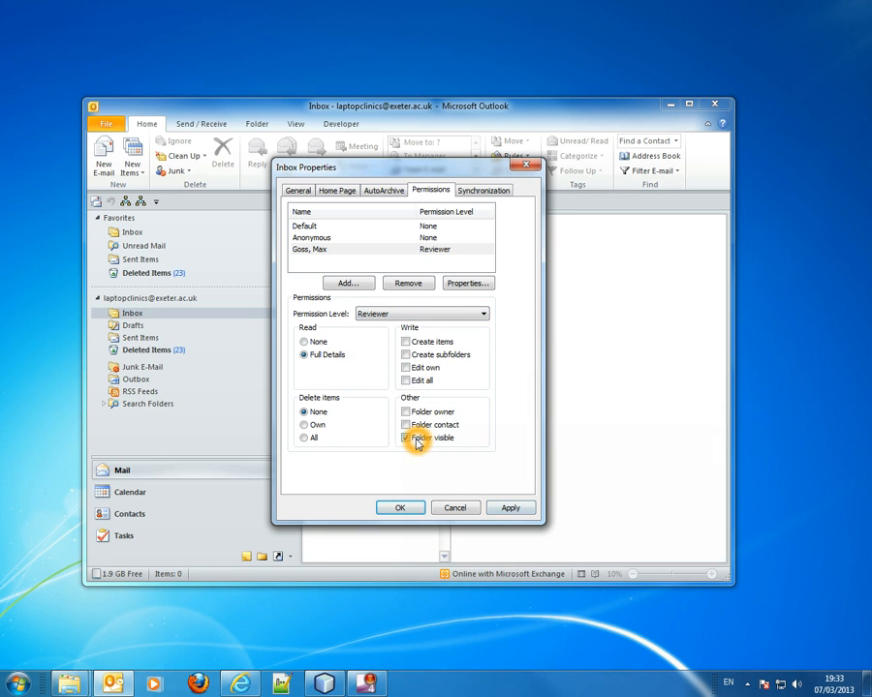
pyautogui.click(512, 509)
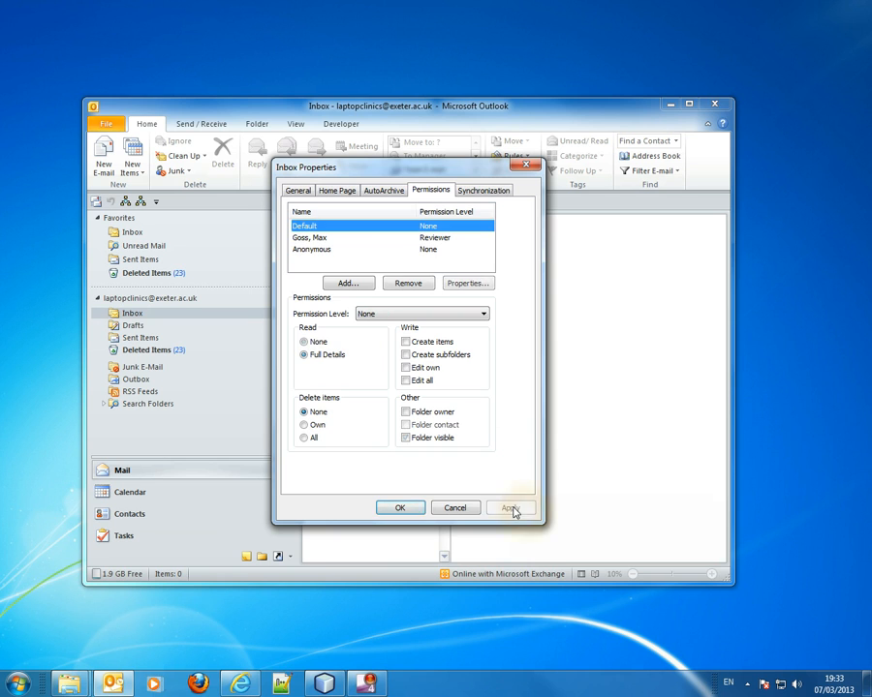
pyautogui.click(399, 507)
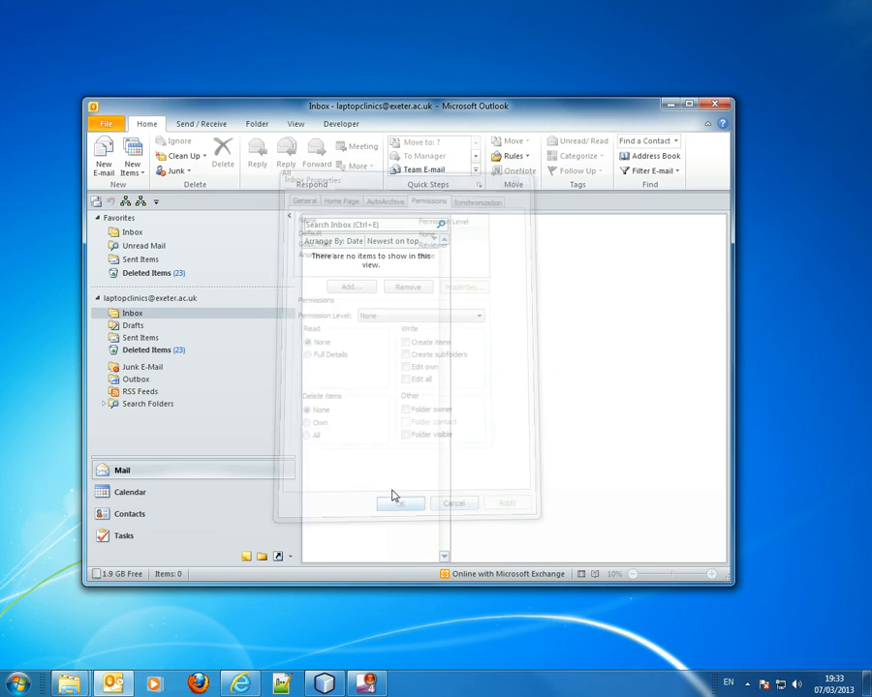
pyautogui.click(247, 403)
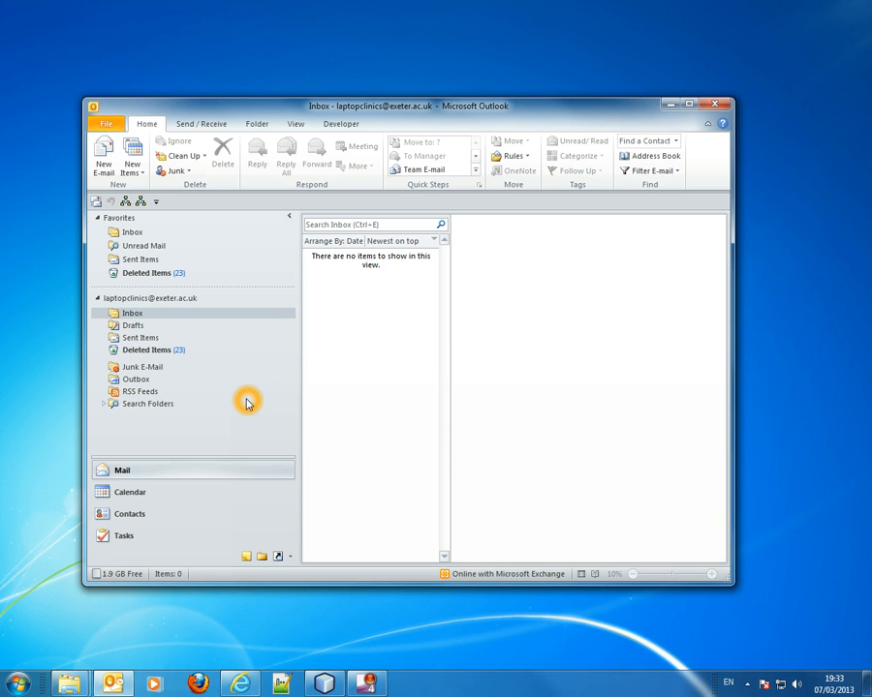
# Switch to the calendar, open the permissions of the main Calendar, and add the same colleague from the Global Address List
pyautogui.click(133, 493)
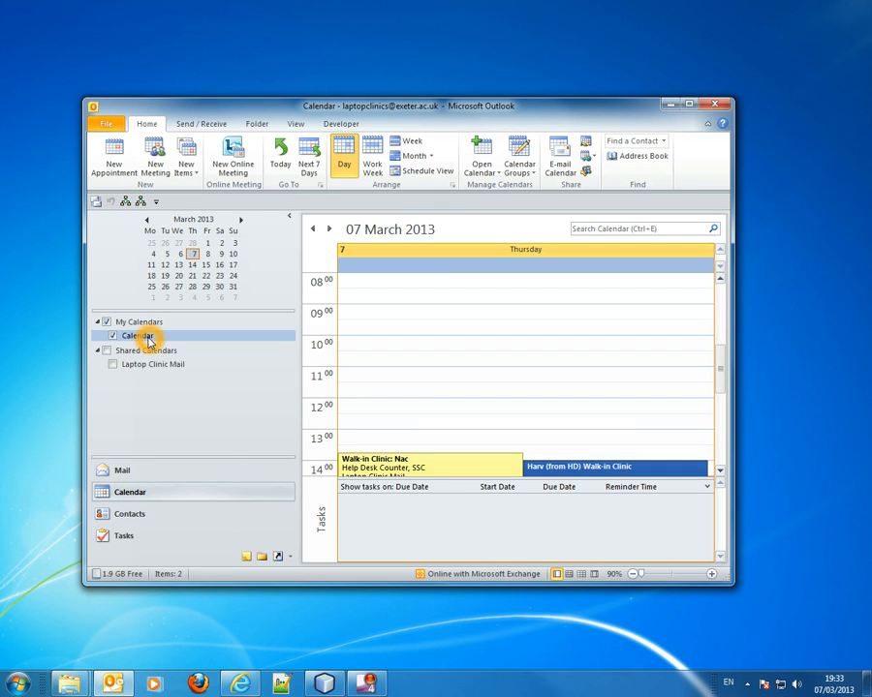
pyautogui.rightClick(145, 338)
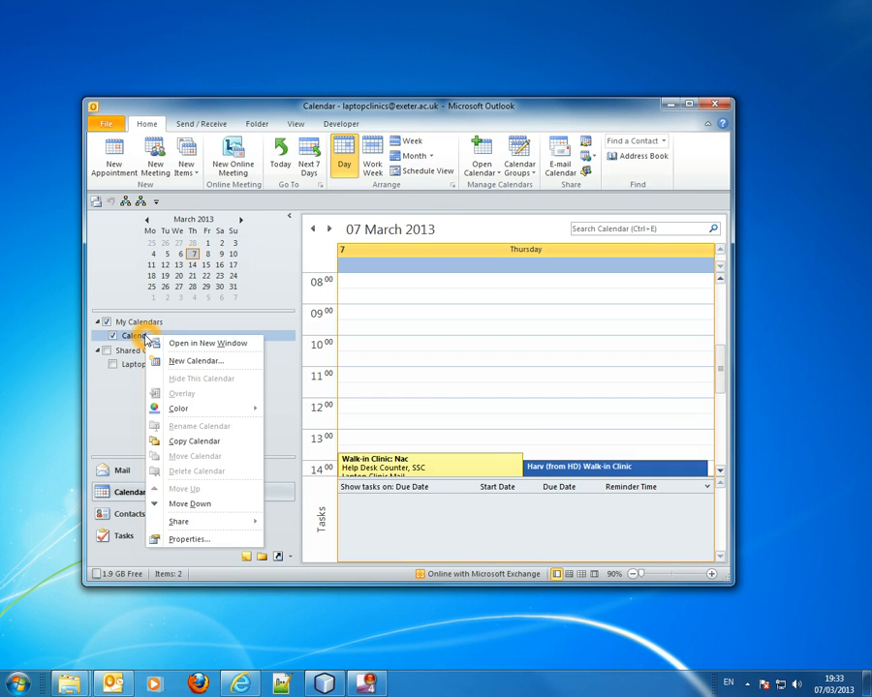
pyautogui.click(186, 539)
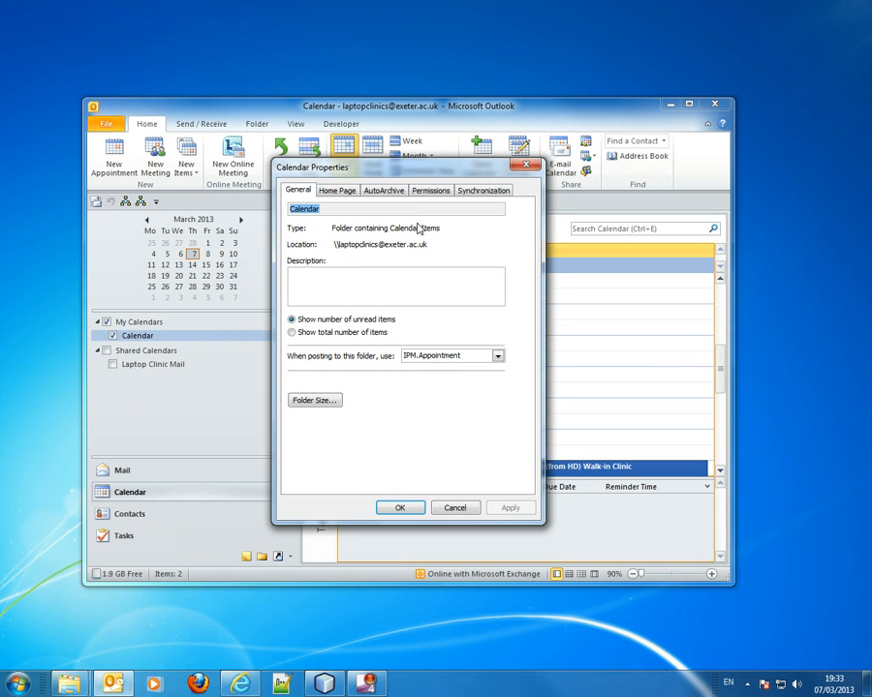
pyautogui.click(423, 201)
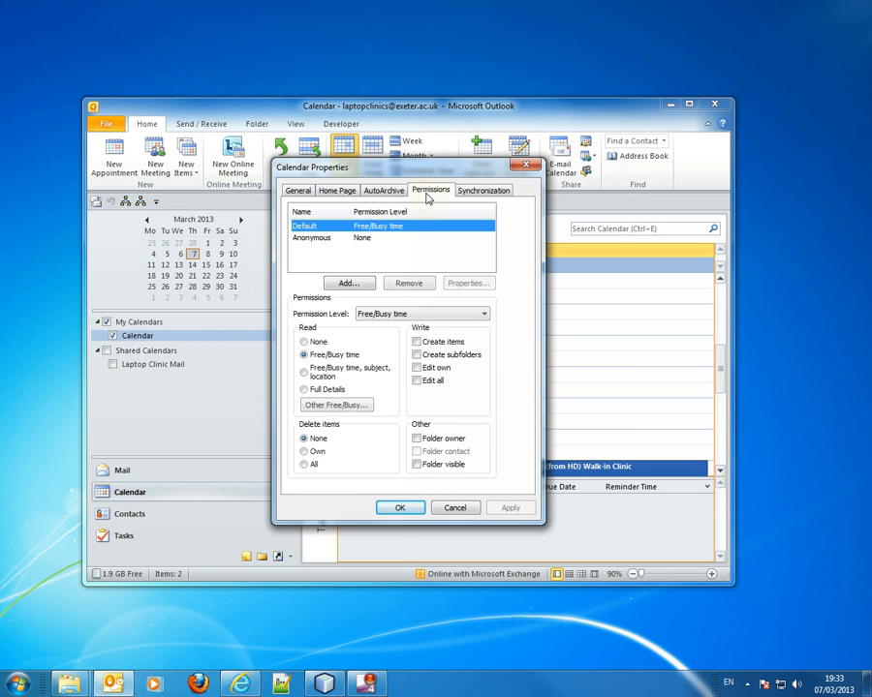
pyautogui.click(348, 282)
pyautogui.write('goss')
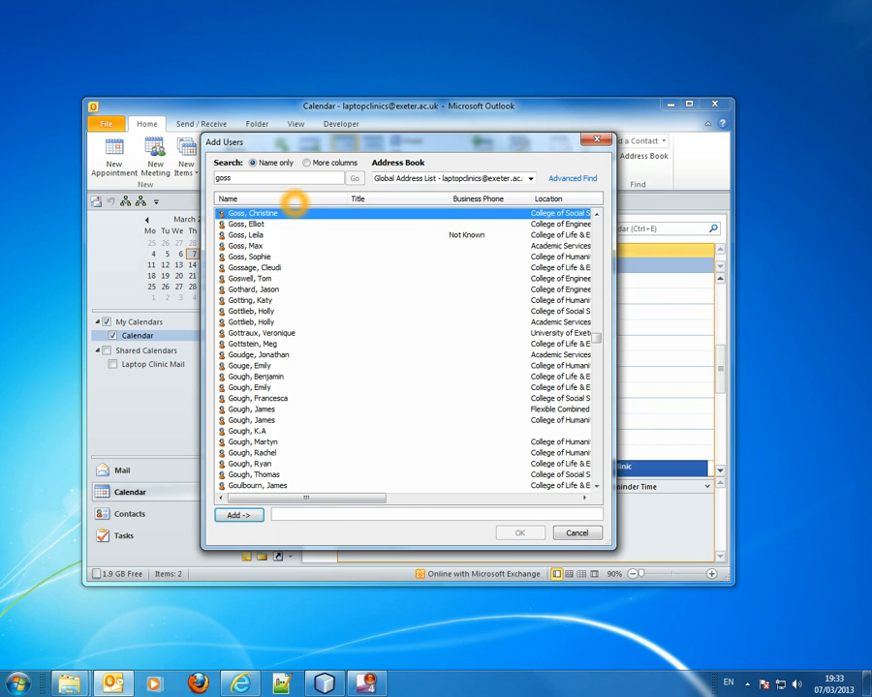
pyautogui.click(253, 246)
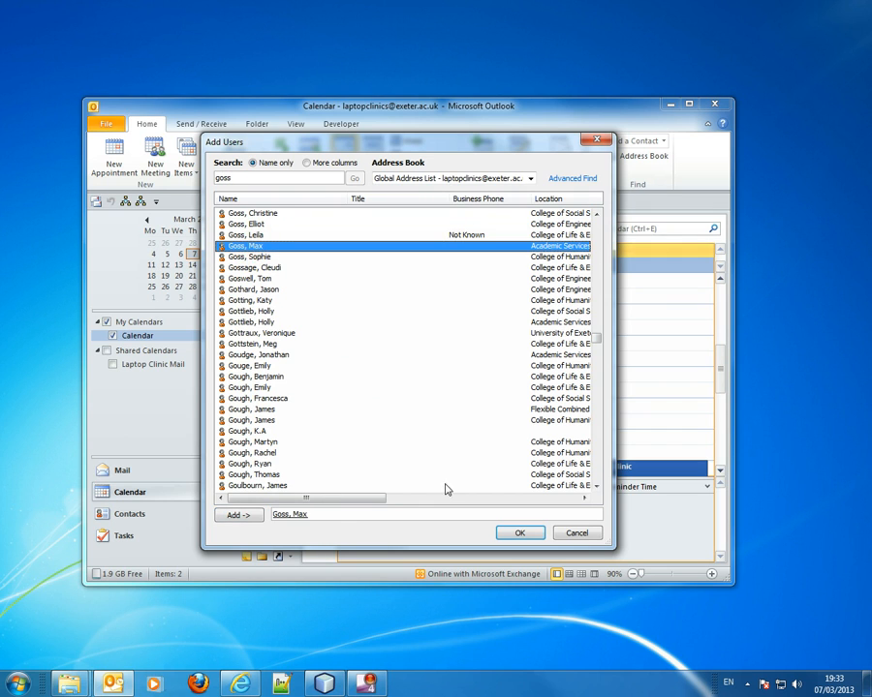
pyautogui.click(518, 533)
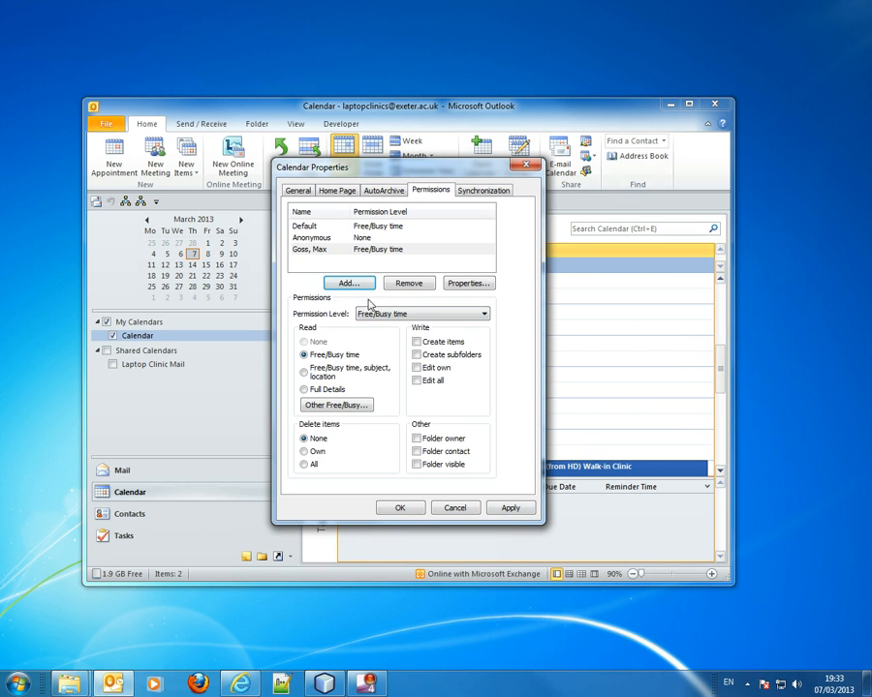
# Give the added colleague the Reviewer permission level on the Calendar, then apply and close its properties
pyautogui.click(369, 250)
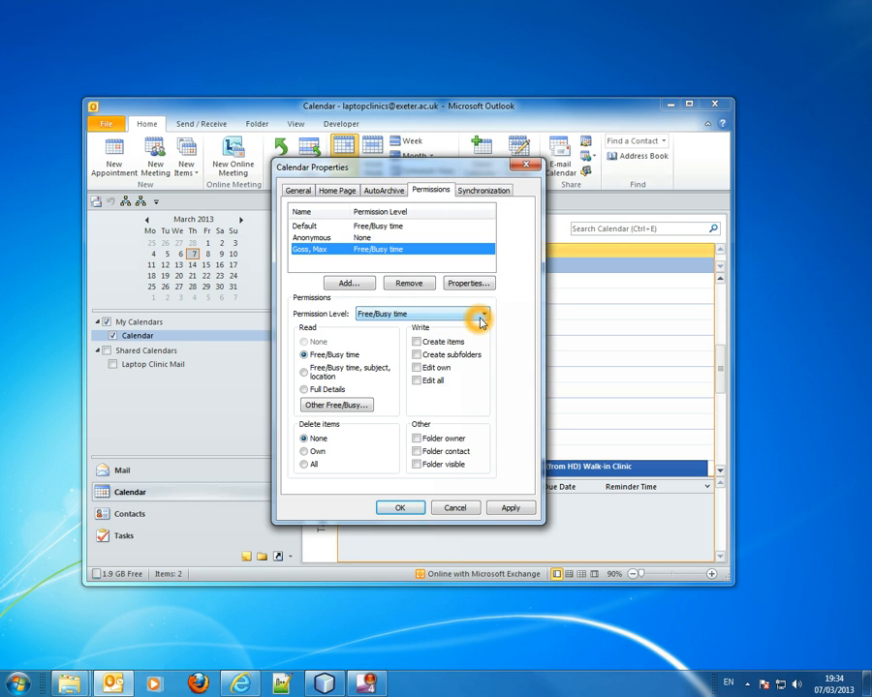
pyautogui.click(481, 315)
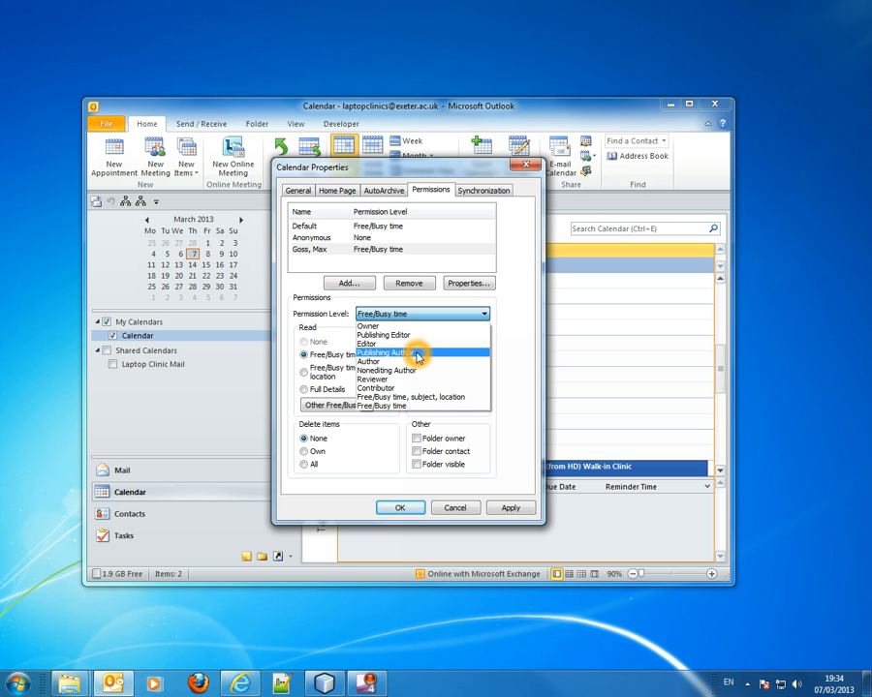
pyautogui.click(416, 379)
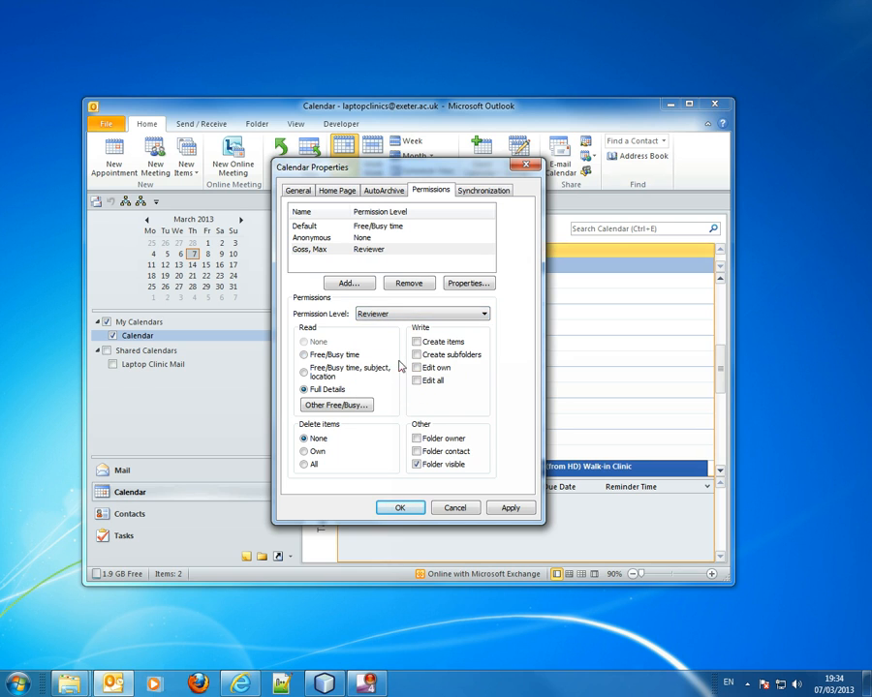
pyautogui.click(377, 314)
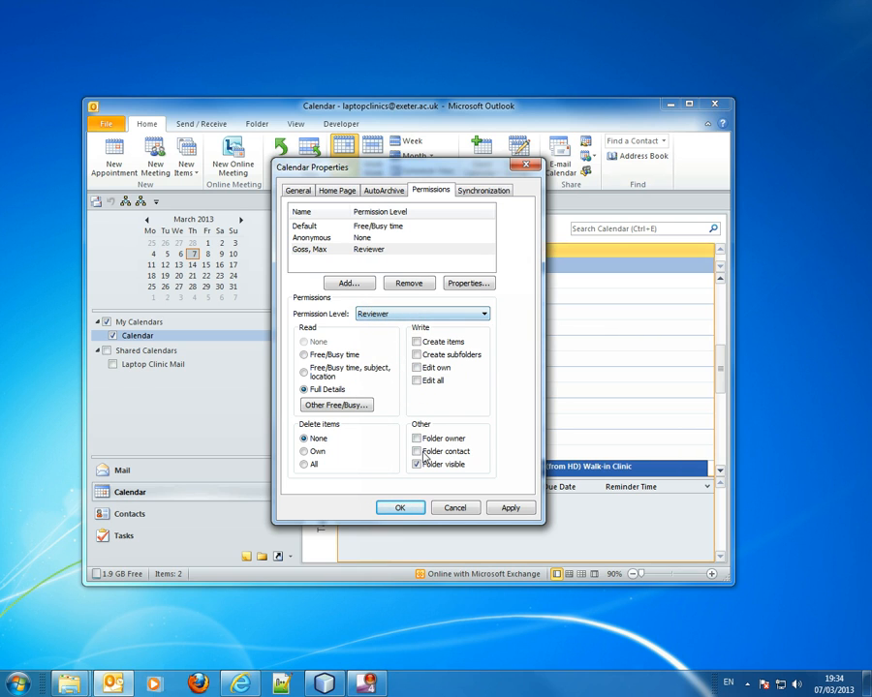
pyautogui.click(512, 509)
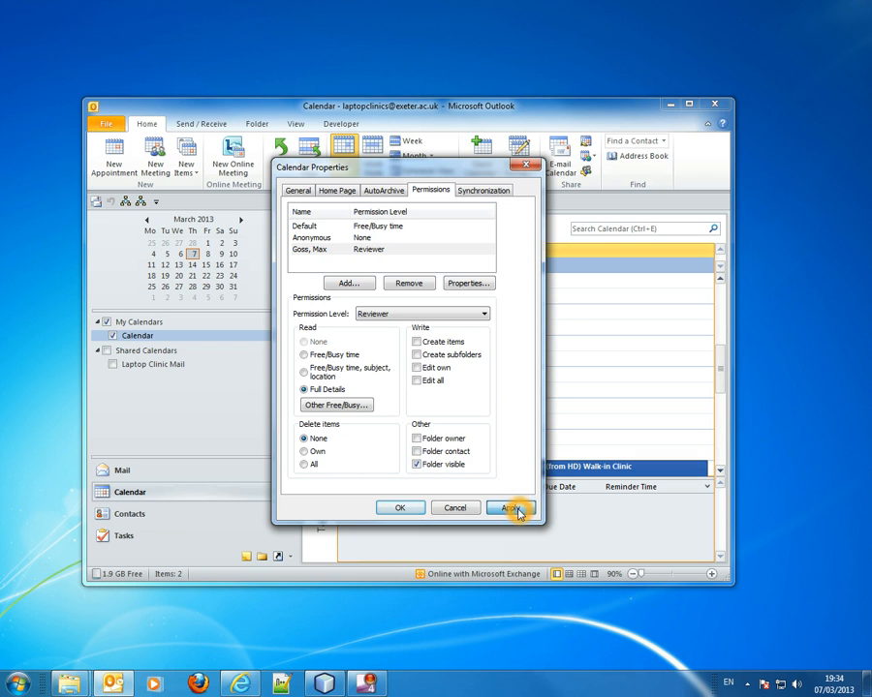
pyautogui.click(400, 508)
# Return to the mail view and open another user's shared folder, with lapmail as the name and Calendar as the folder type
pyautogui.click(178, 469)
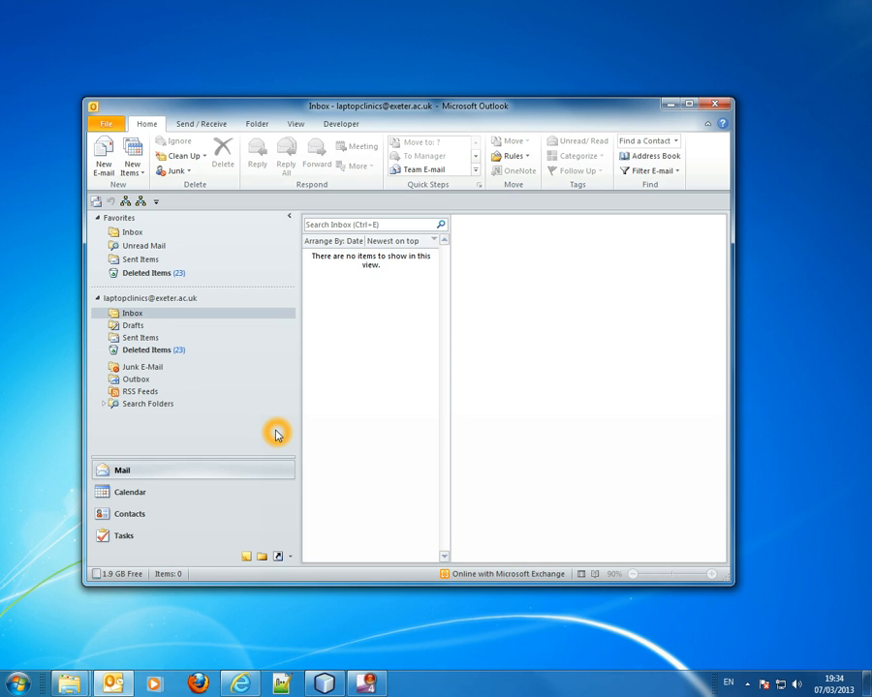
pyautogui.click(106, 128)
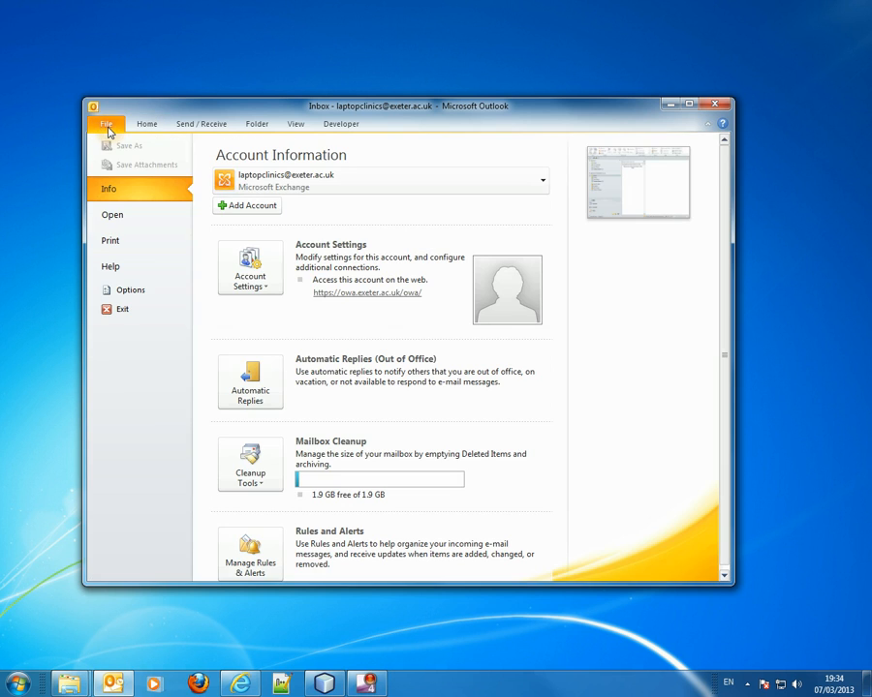
pyautogui.click(116, 215)
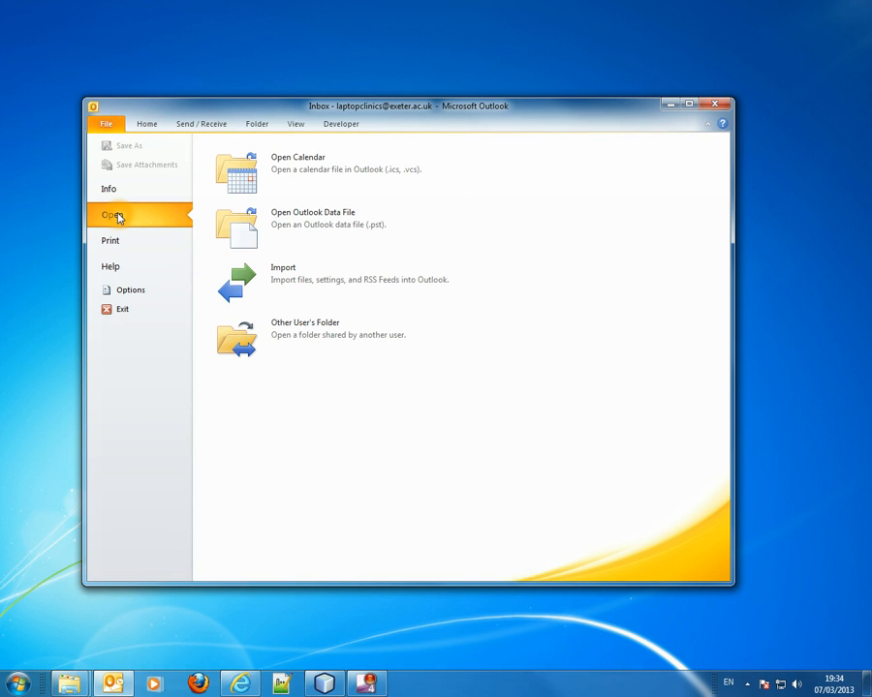
pyautogui.click(302, 330)
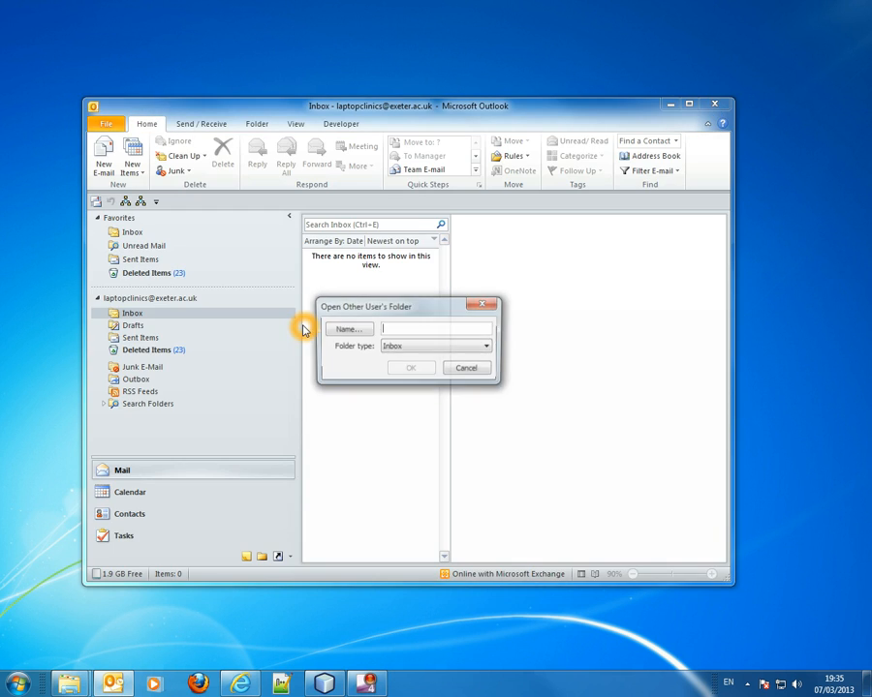
pyautogui.click(400, 330)
pyautogui.click(427, 346)
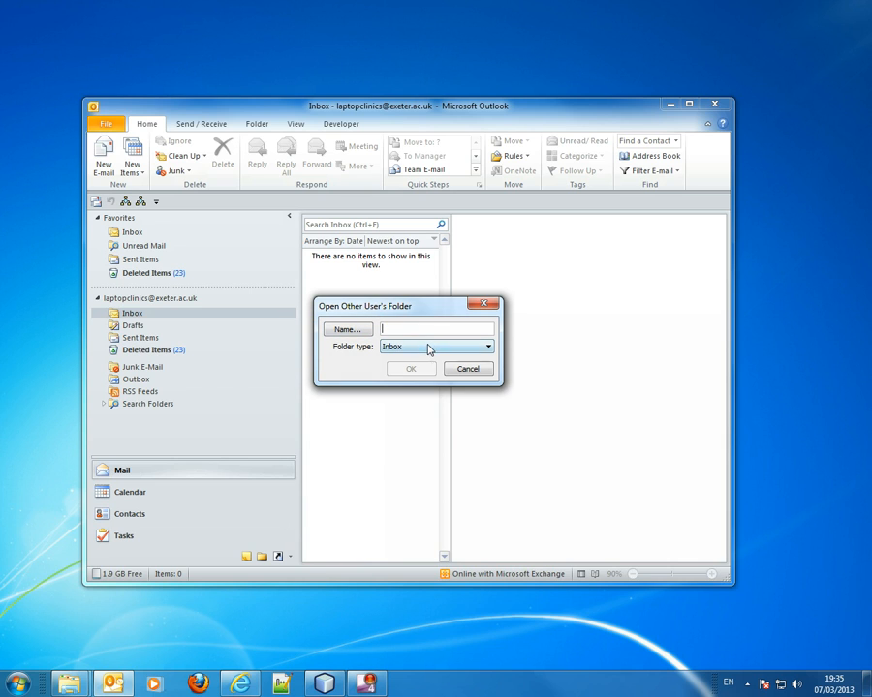
pyautogui.click(427, 330)
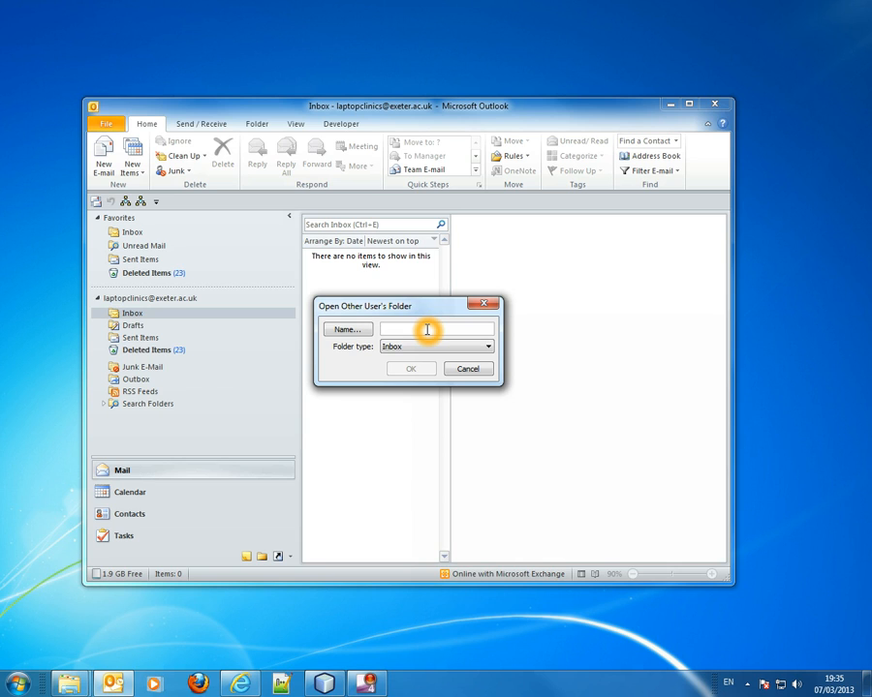
pyautogui.write('lapmail')
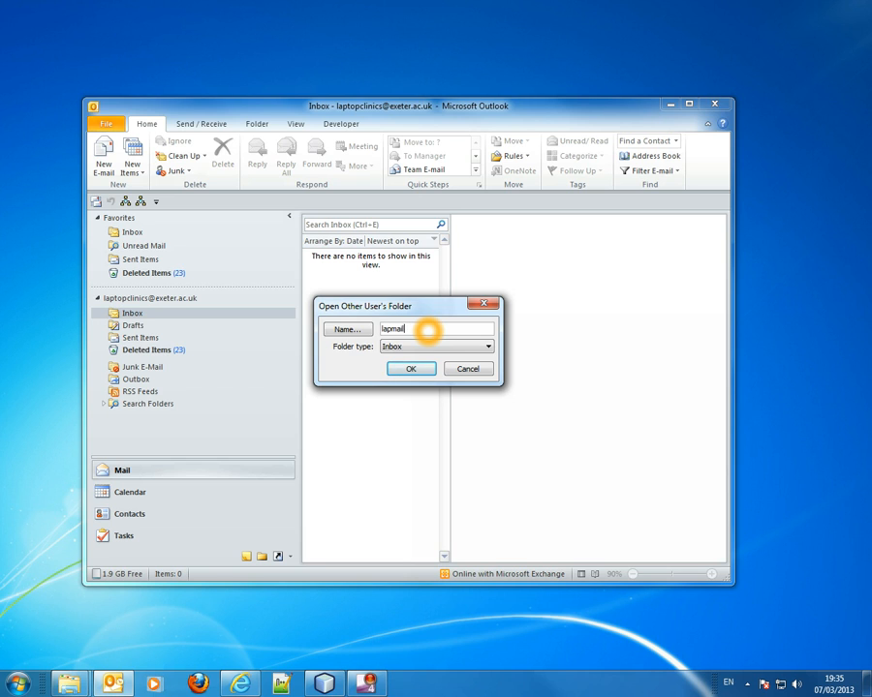
pyautogui.click(488, 345)
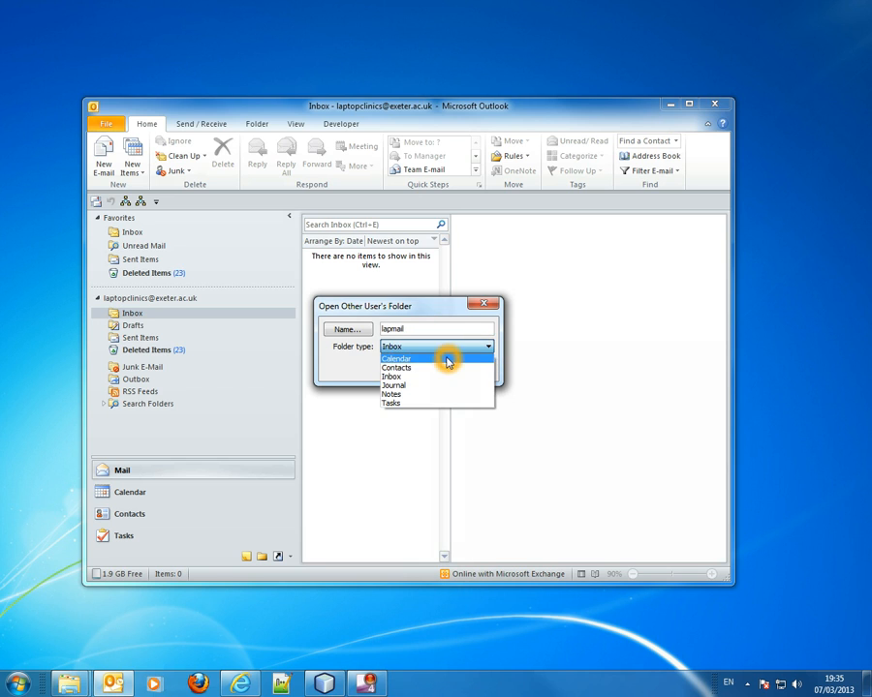
pyautogui.click(447, 360)
pyautogui.click(410, 370)
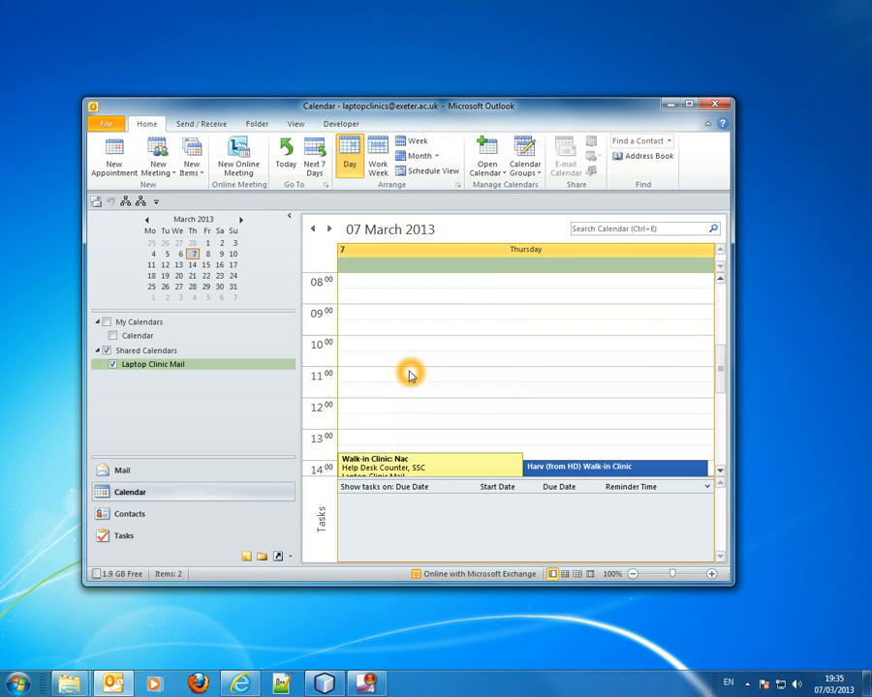
# Go back to the mail Inbox and bring up the options for opening another user's shared folder
pyautogui.click(134, 472)
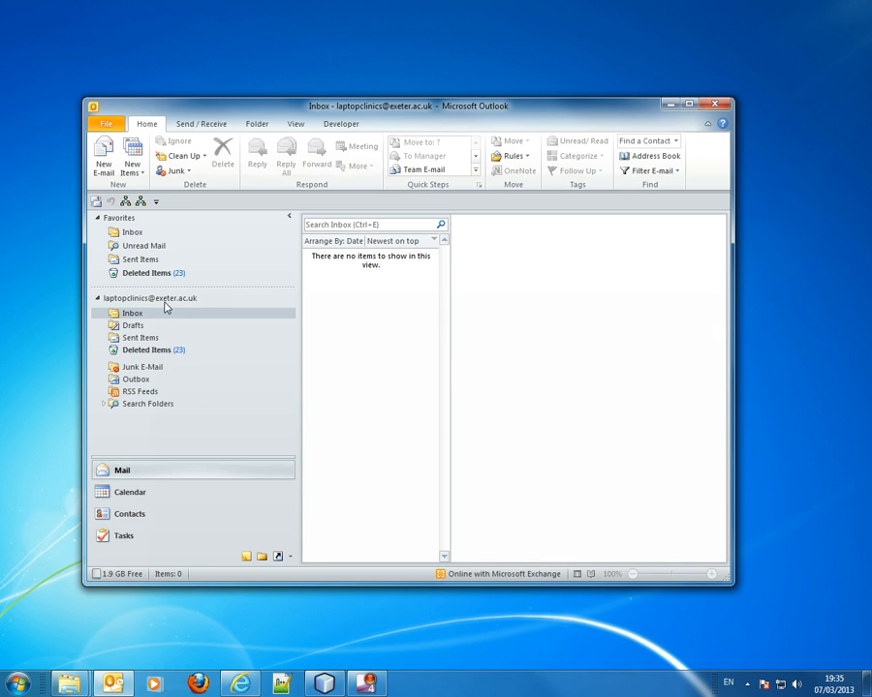
pyautogui.click(134, 314)
pyautogui.click(105, 125)
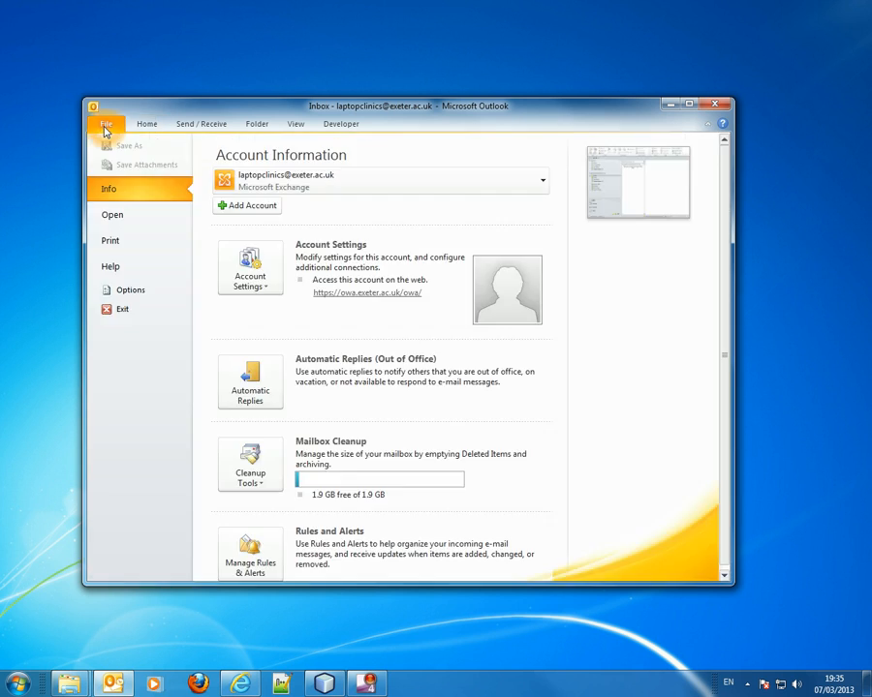
pyautogui.click(119, 215)
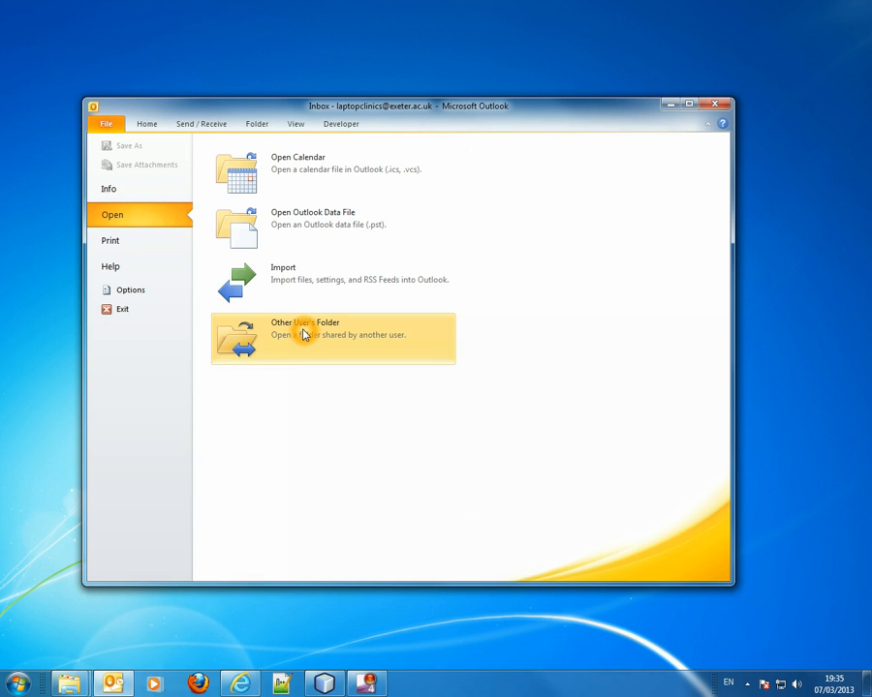